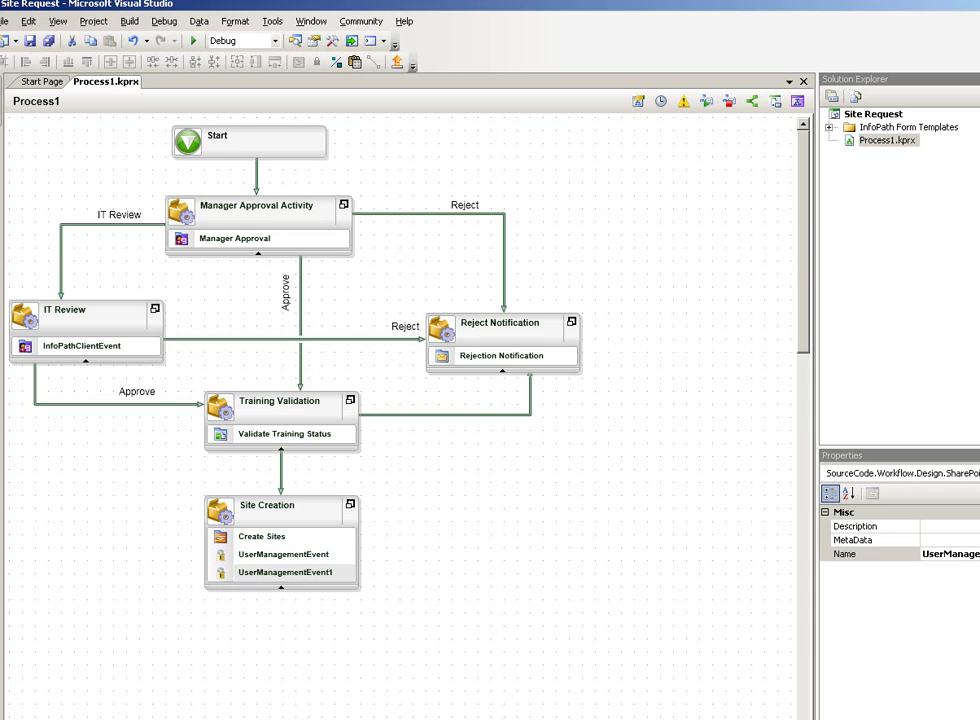
Step: Examine the Site Request process flow from Start through the approval, IT review, rejection, training validation and site creation activities and their connecting lines
left_click(277, 149)
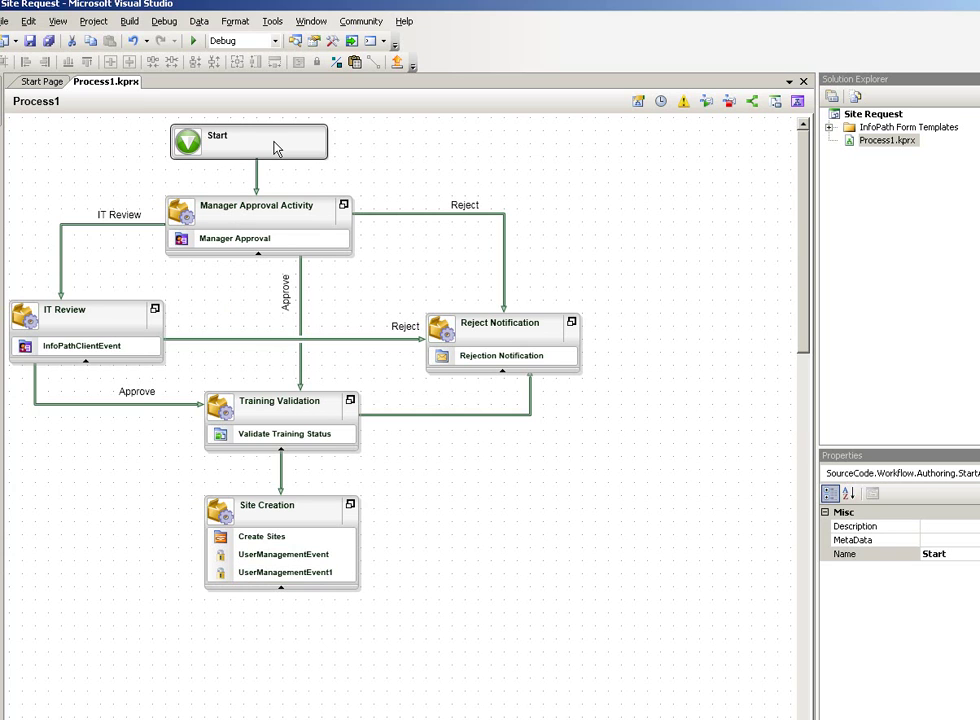
left_click(273, 228)
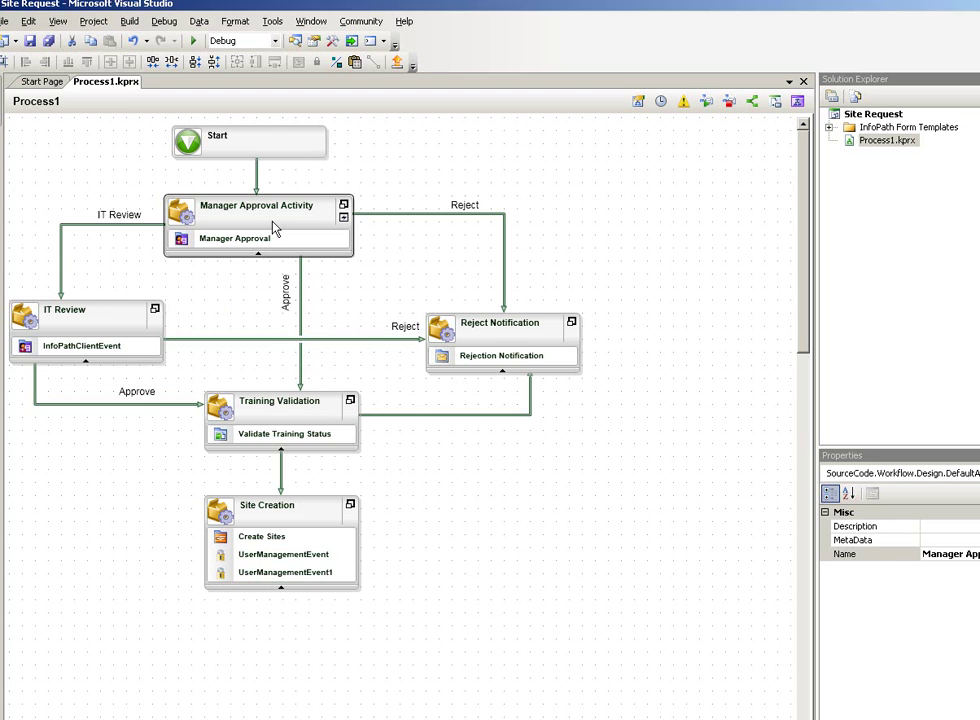
left_click(390, 215)
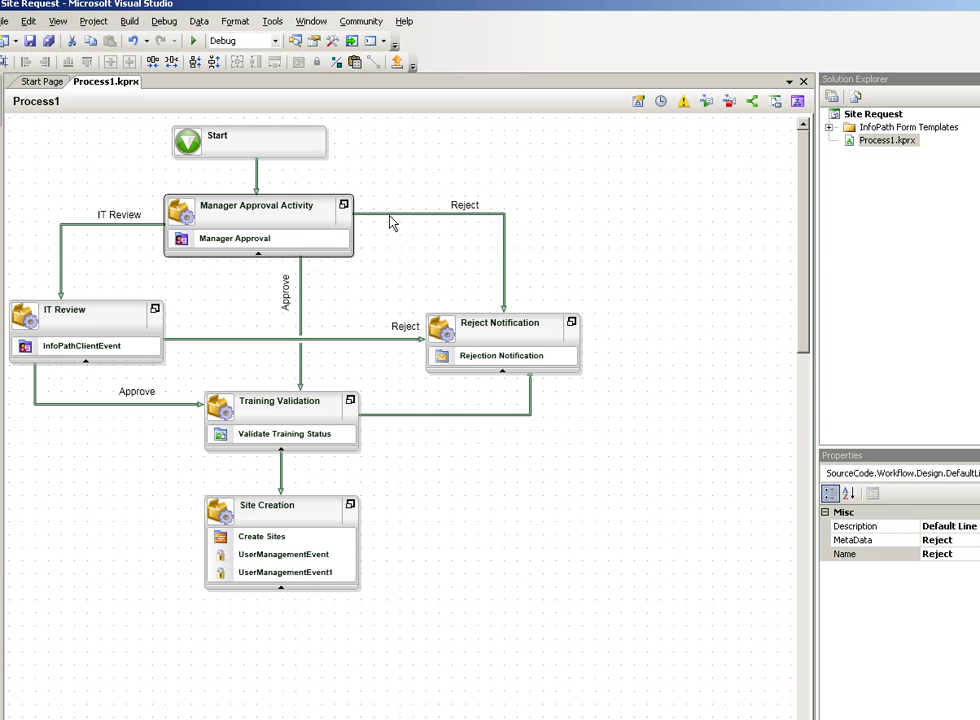
left_click(143, 232)
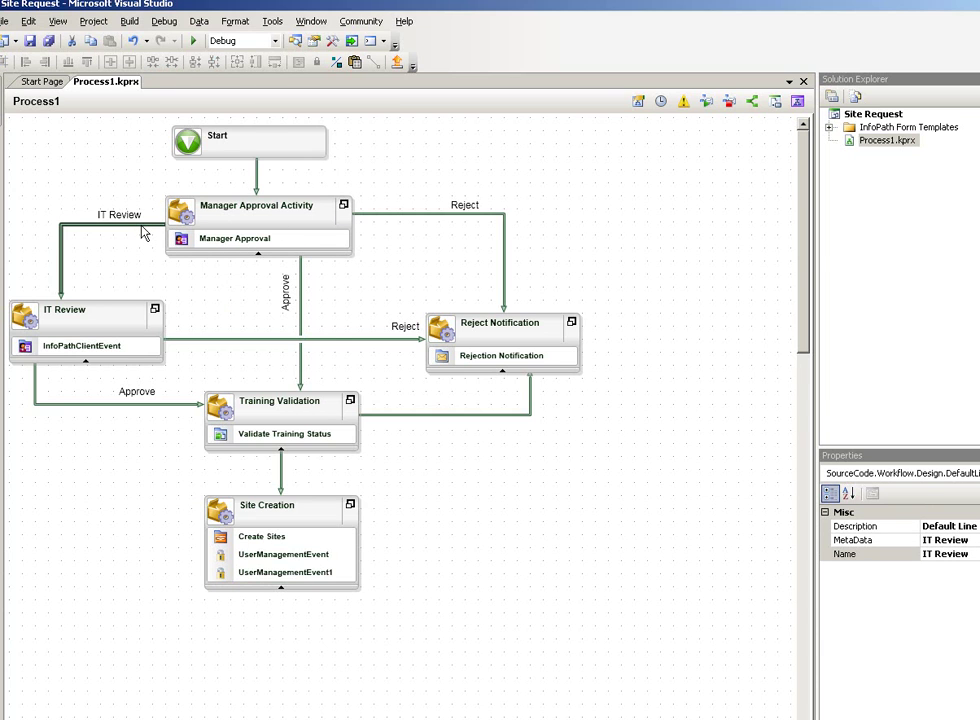
left_click(302, 278)
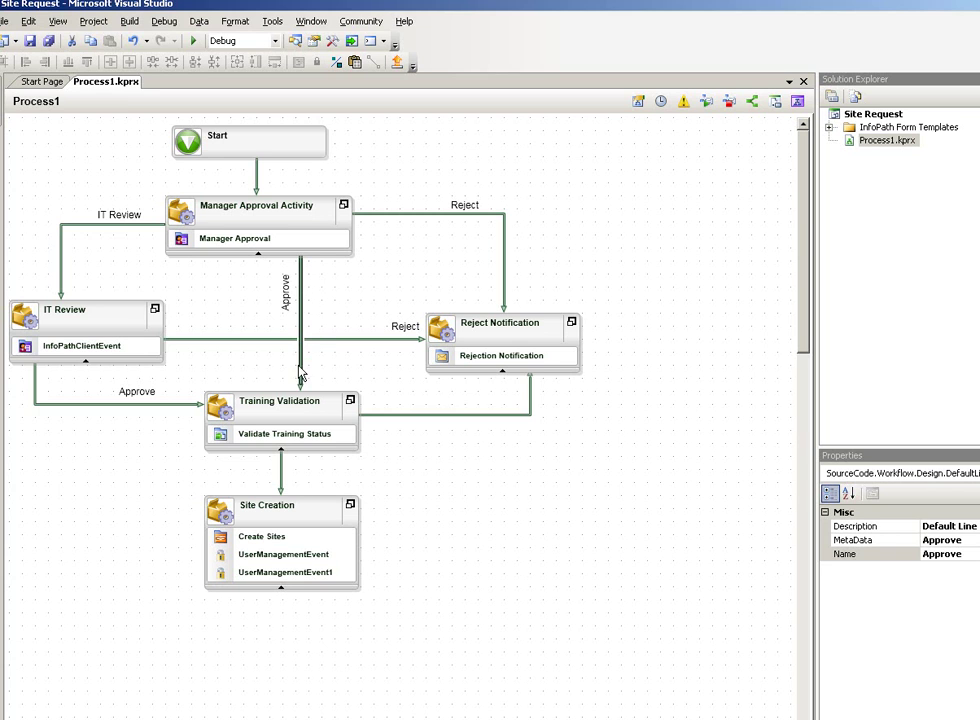
left_click(303, 412)
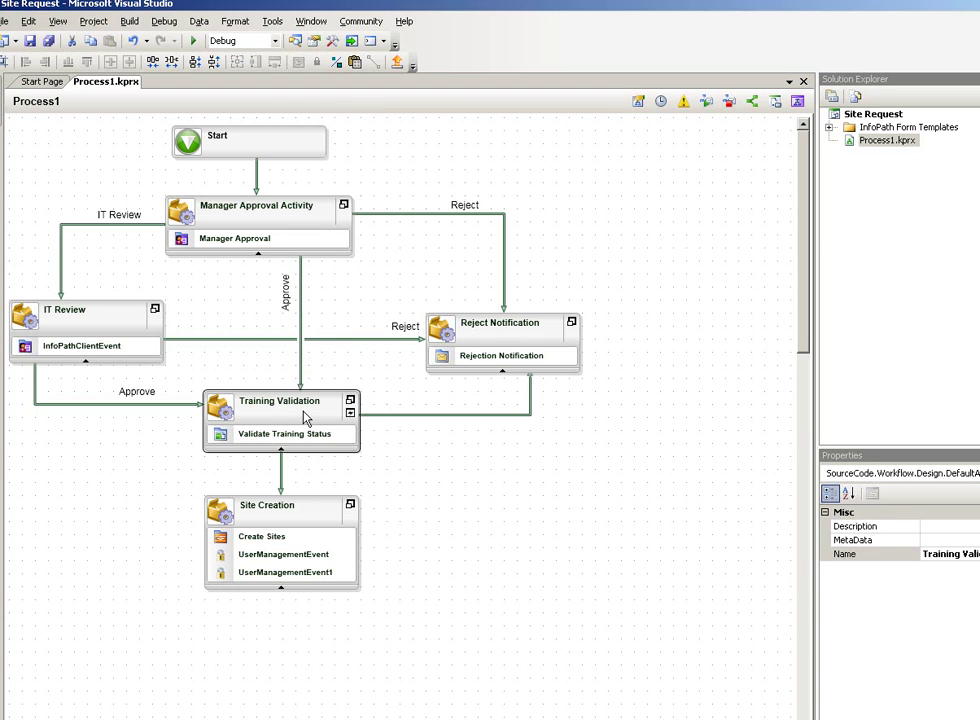
left_click(398, 415)
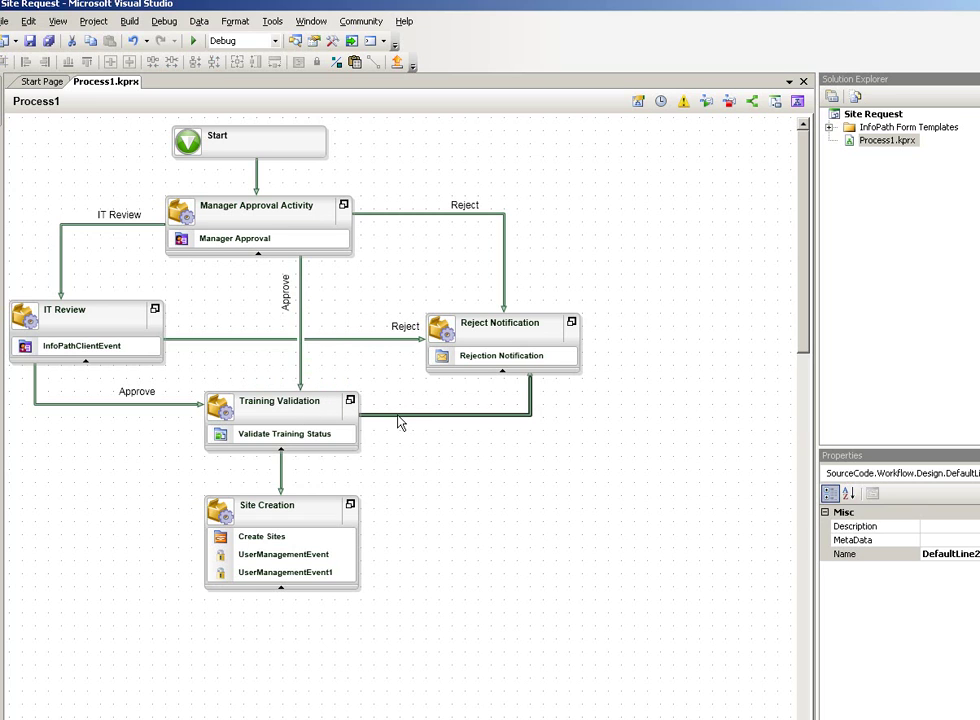
left_click(282, 477)
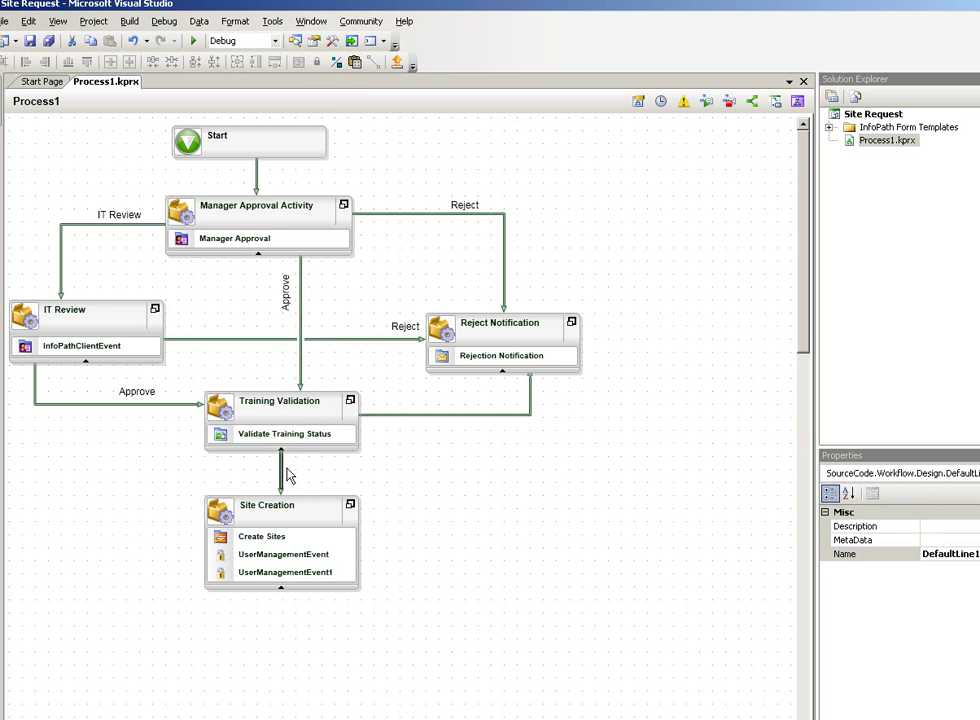
left_click(274, 542)
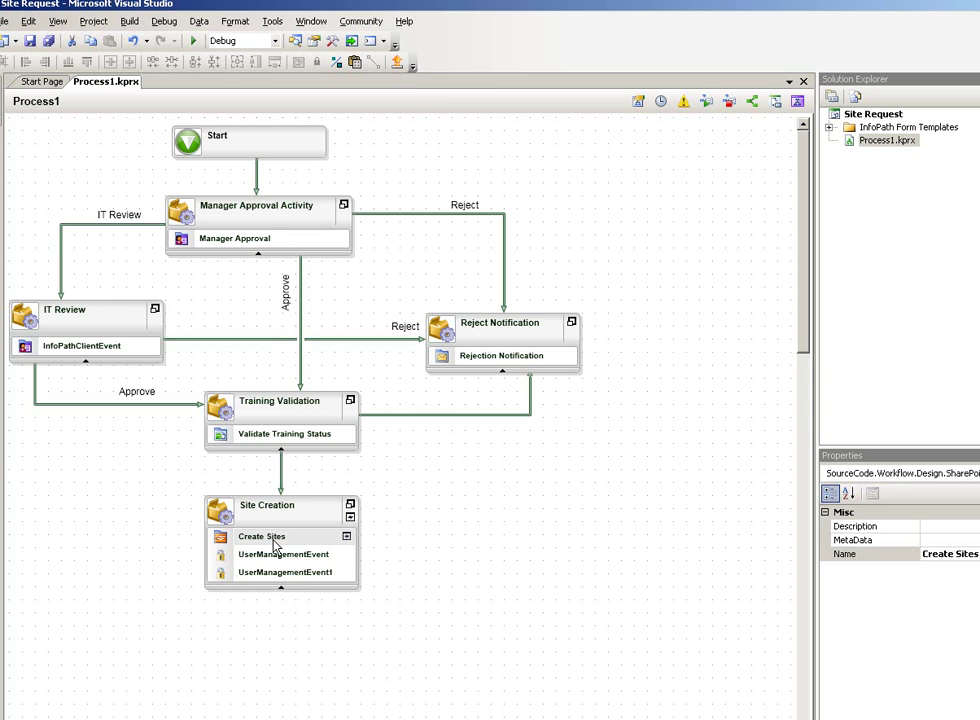
left_click(275, 561)
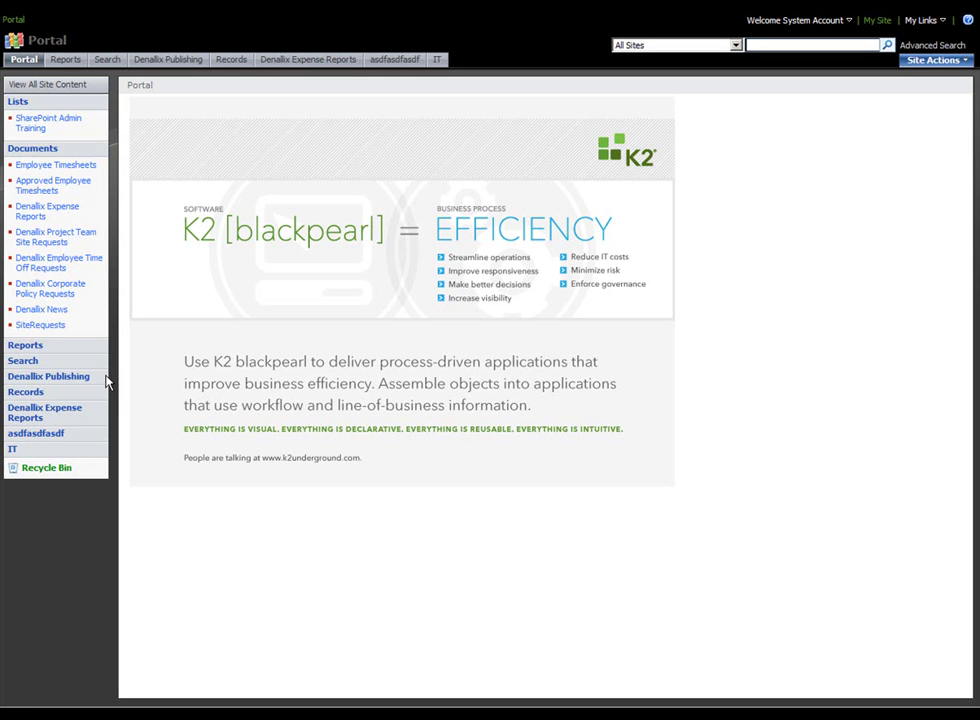
Step: Check the SharePoint Admin Training list in the portal and start a new form in the SiteRequests library
left_click(42, 128)
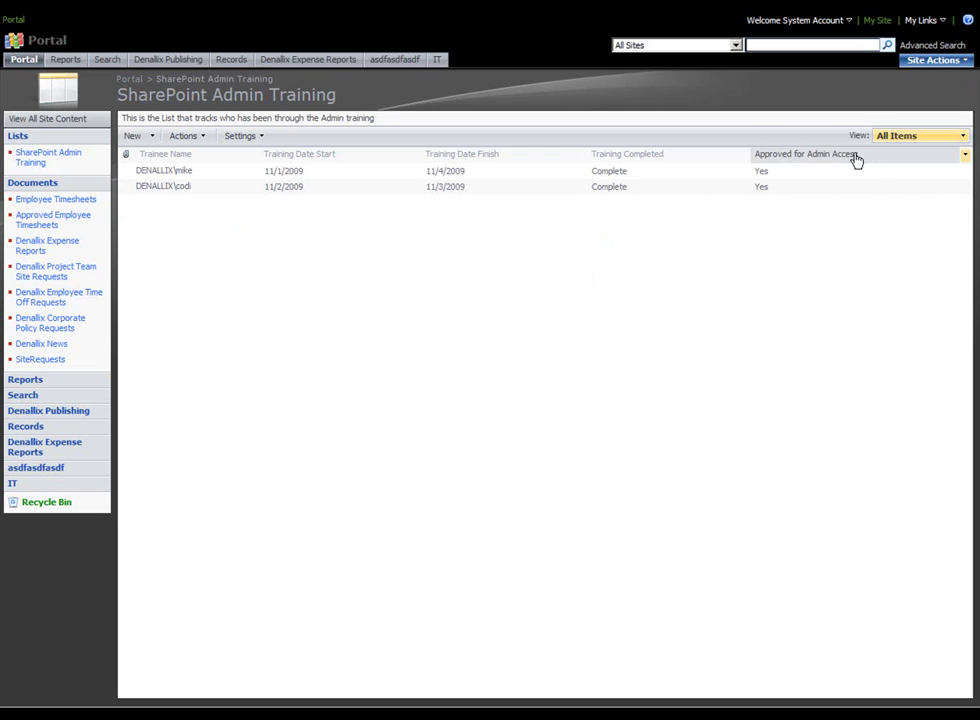
left_click(40, 362)
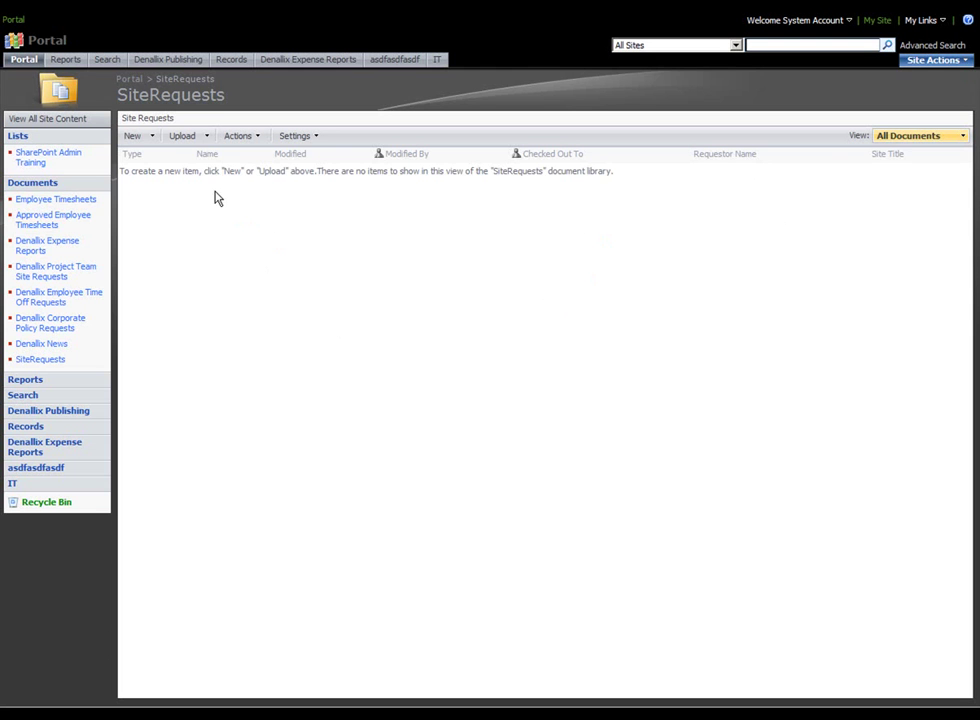
left_click(151, 137)
left_click(163, 165)
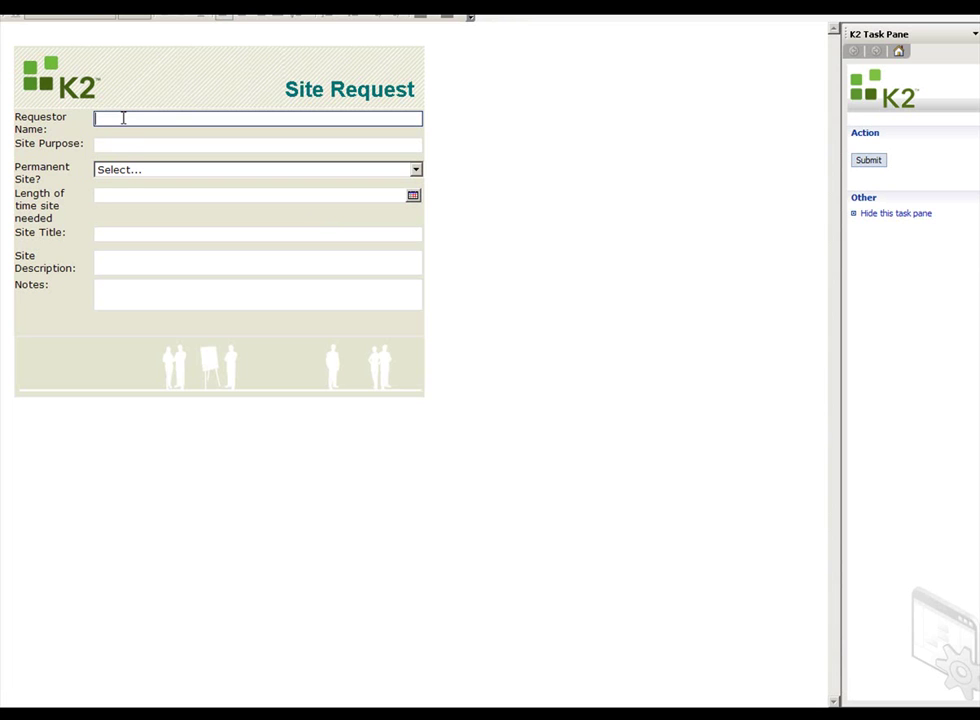
Step: Fill in the requestor's account name, set the site purpose to TrainingSite and mark the site as permanent with Yes
left_click(123, 118)
type("De")
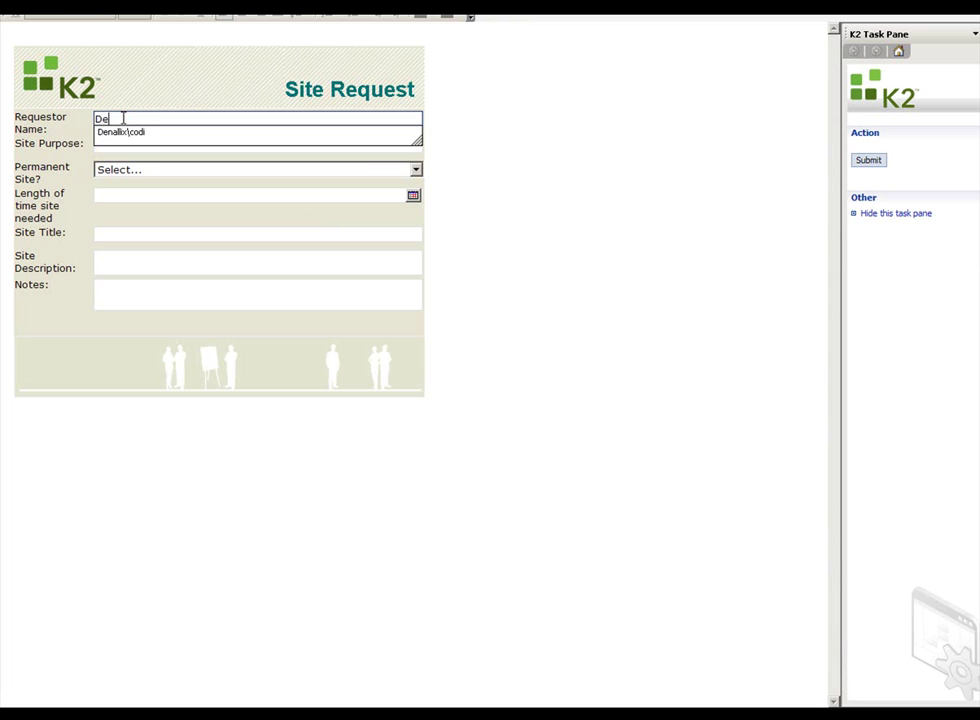
key("Down")
key("Tab")
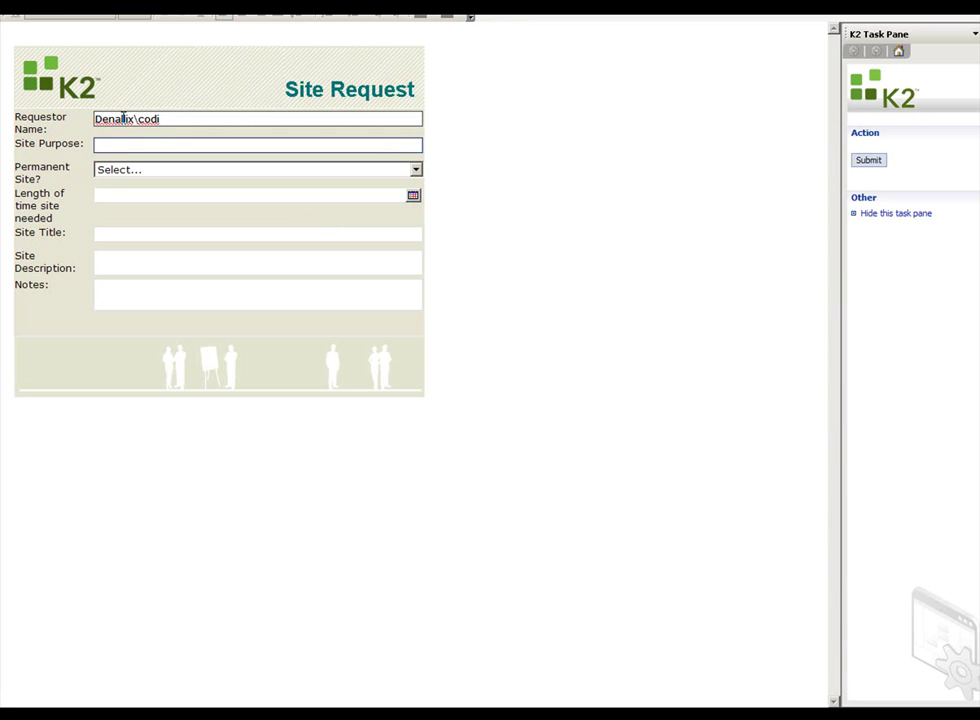
type("TrainingSite")
left_click(217, 170)
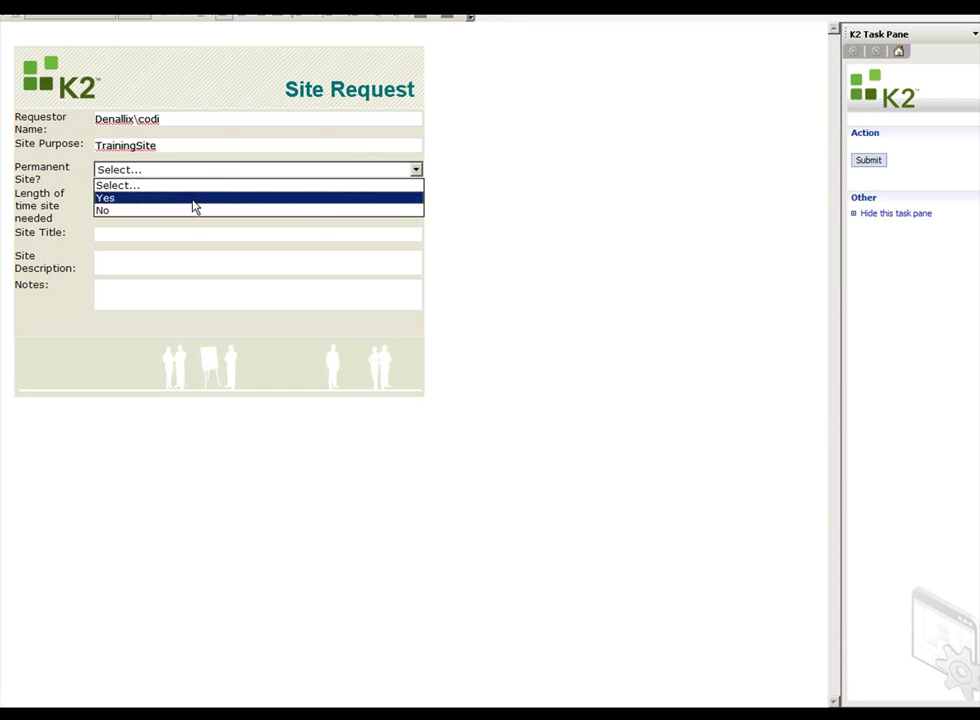
left_click(194, 199)
Step: Enter K2Training as site title and description, add the note "Please", and submit the site request
left_click(118, 232)
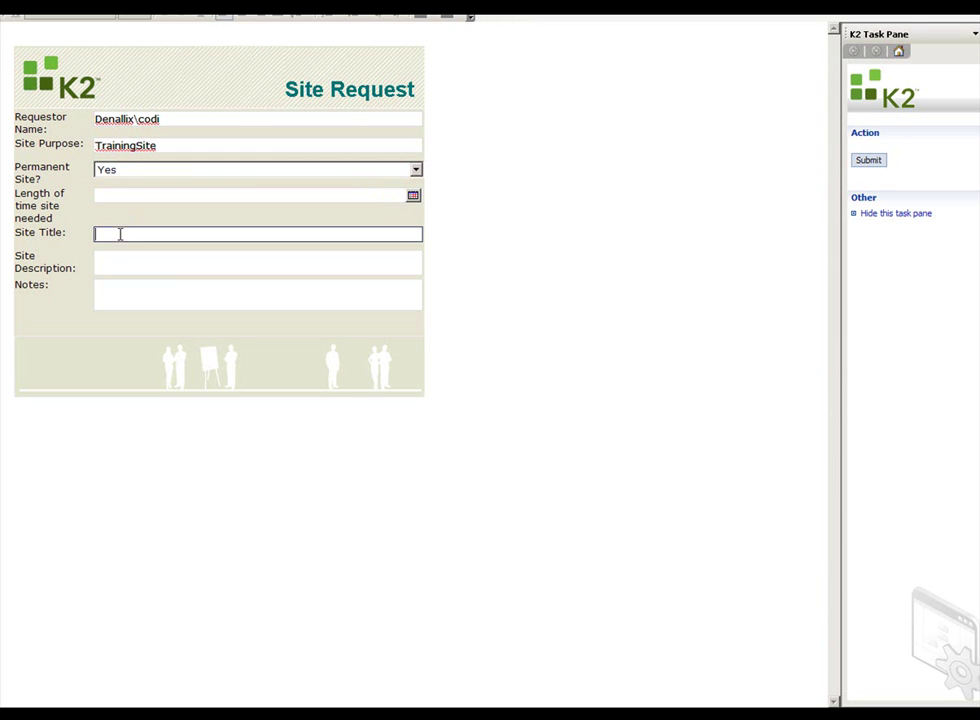
type("K2Training")
key("Tab")
type("K2Training")
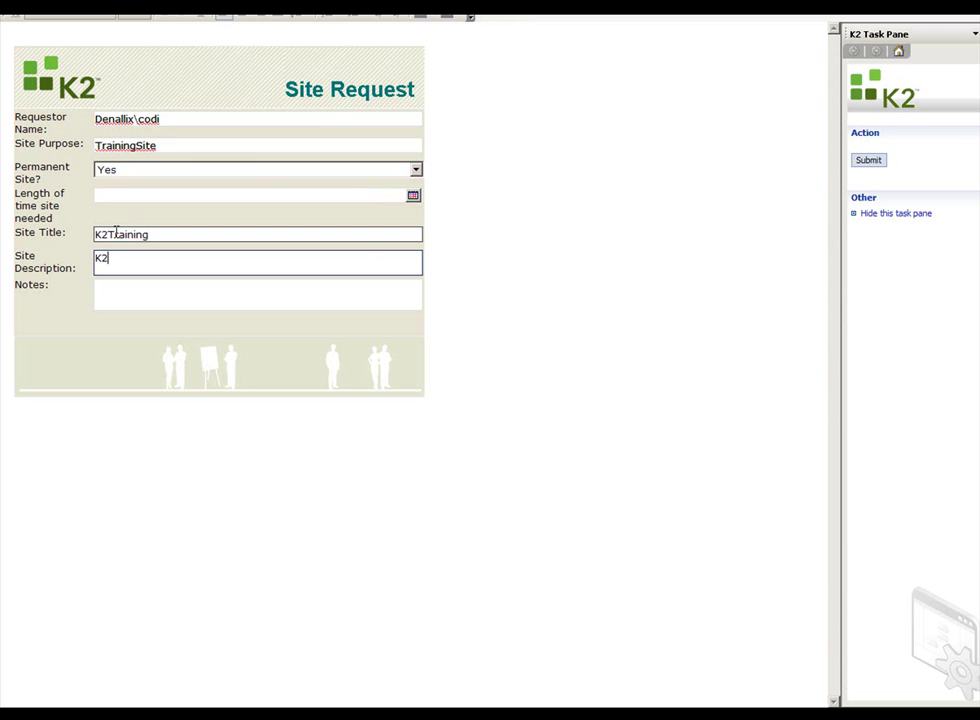
key("Tab")
type("Please")
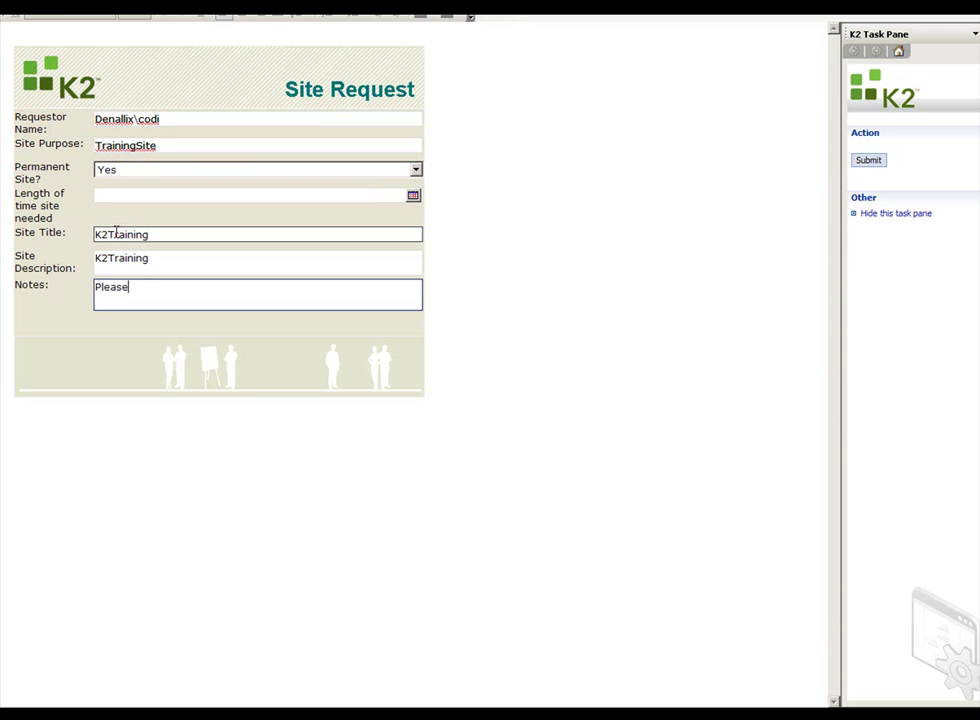
left_click(877, 161)
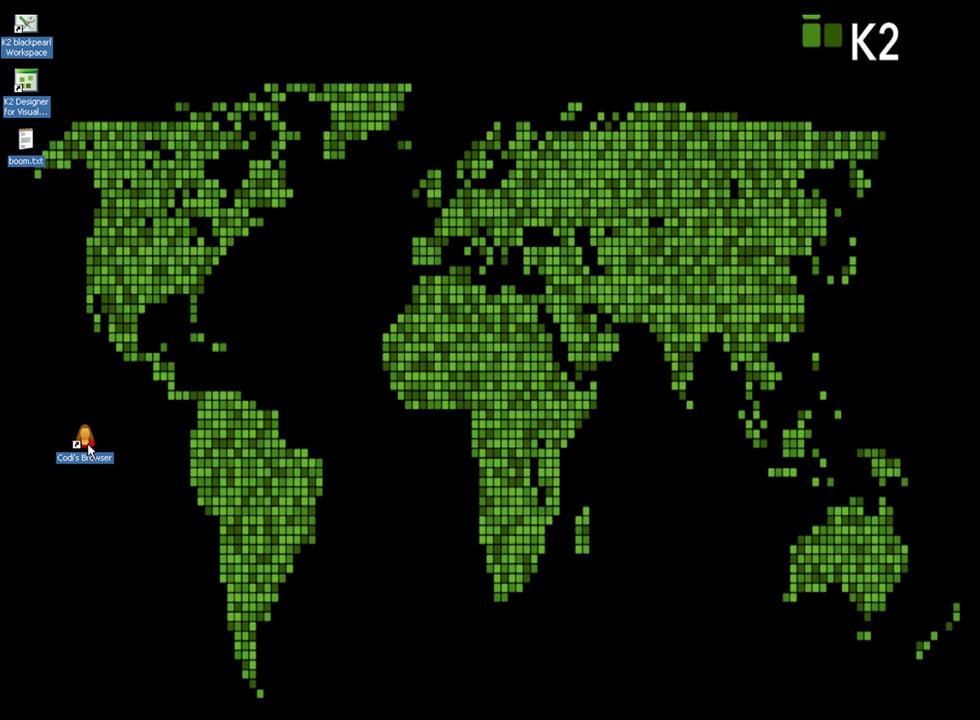
Step: Switch to the K2 Workspace worklist and open the Manager Approval task for the K2Training request
left_click(86, 443)
double_click(86, 443)
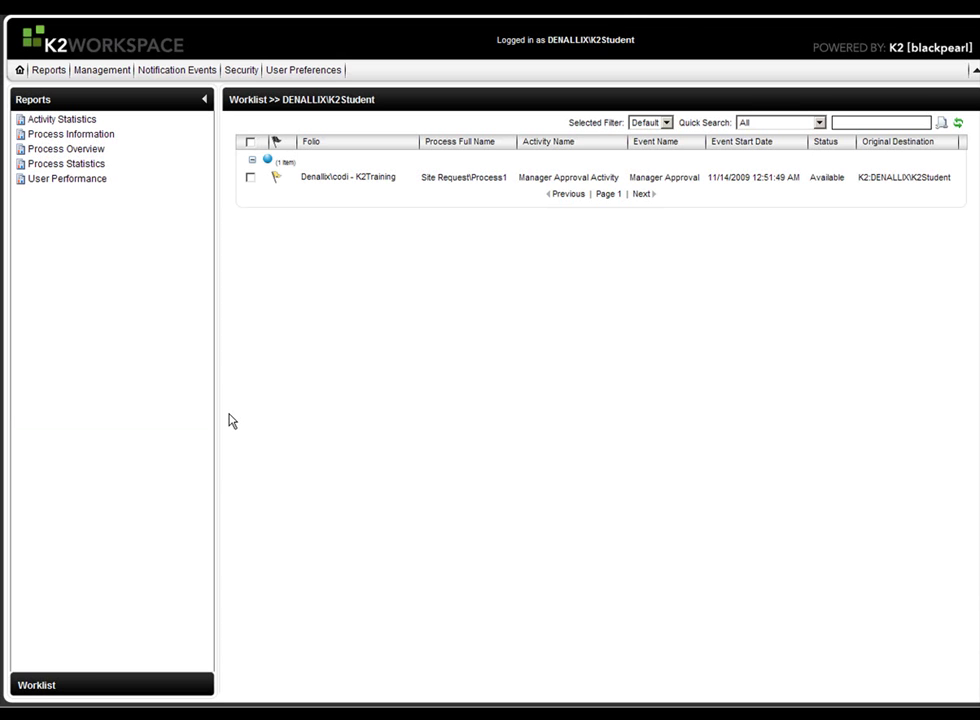
left_click(414, 180)
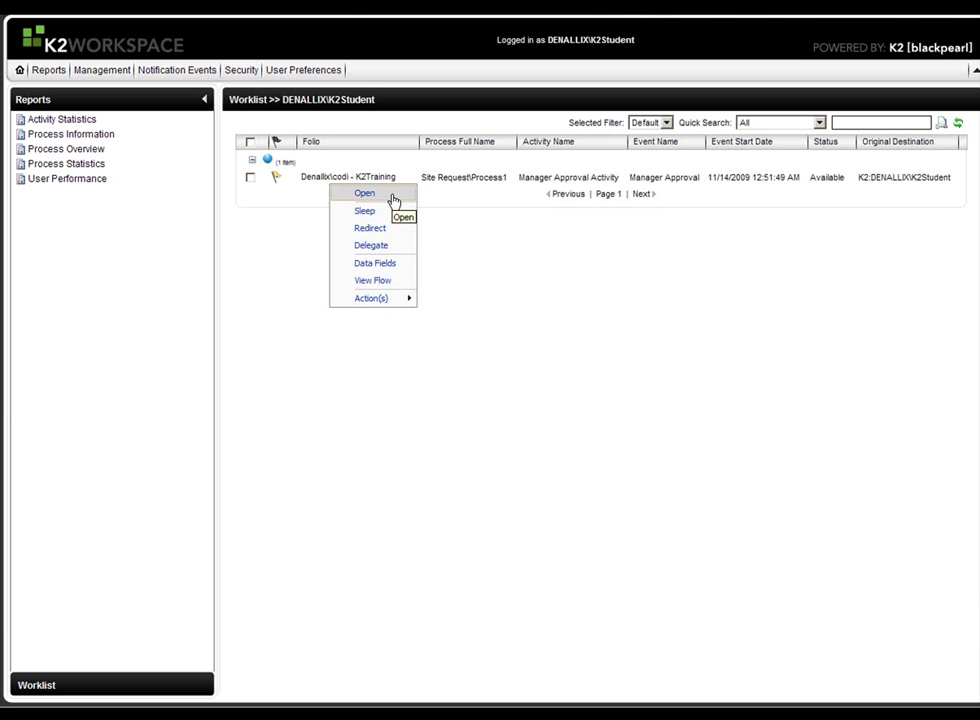
left_click(394, 201)
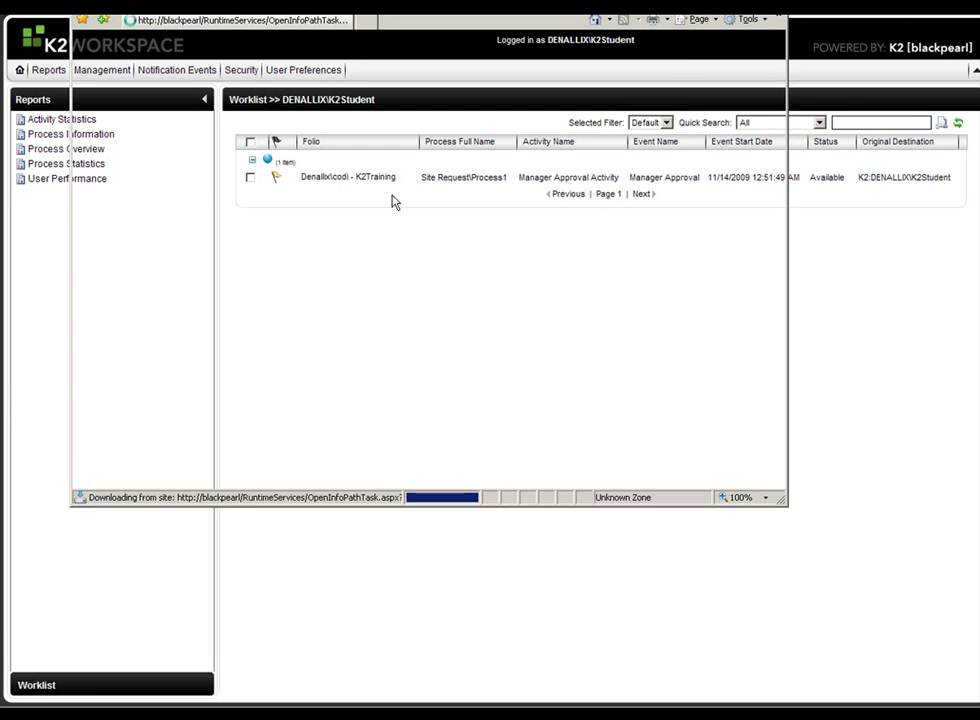
left_click(475, 354)
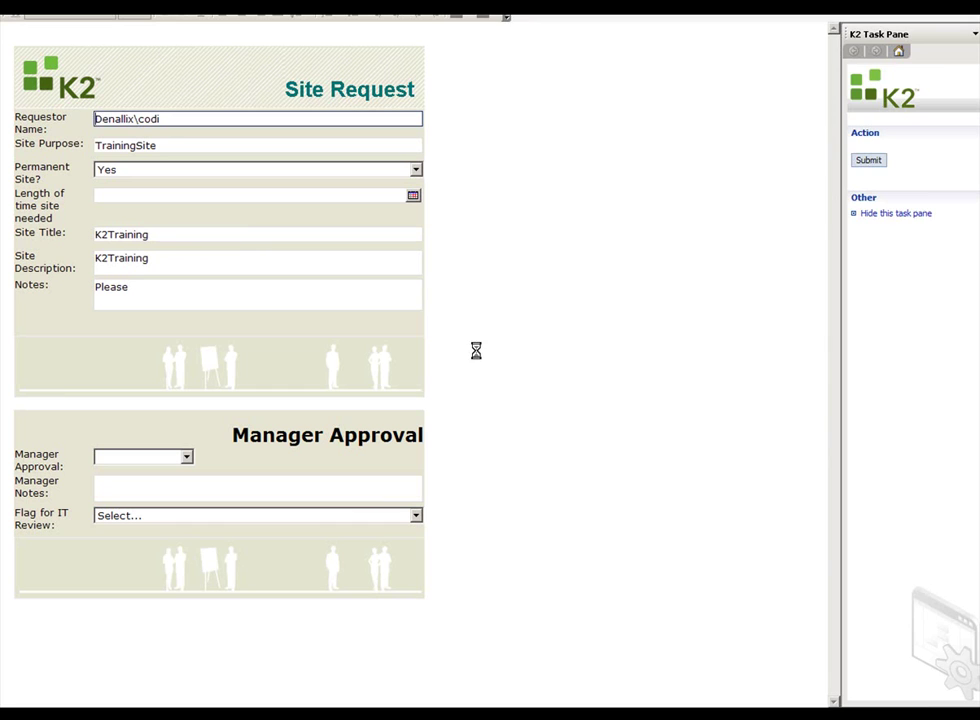
Step: Set Manager Approval to Approve and Flag for IT Review to No, and submit the form
left_click(186, 458)
left_click(152, 486)
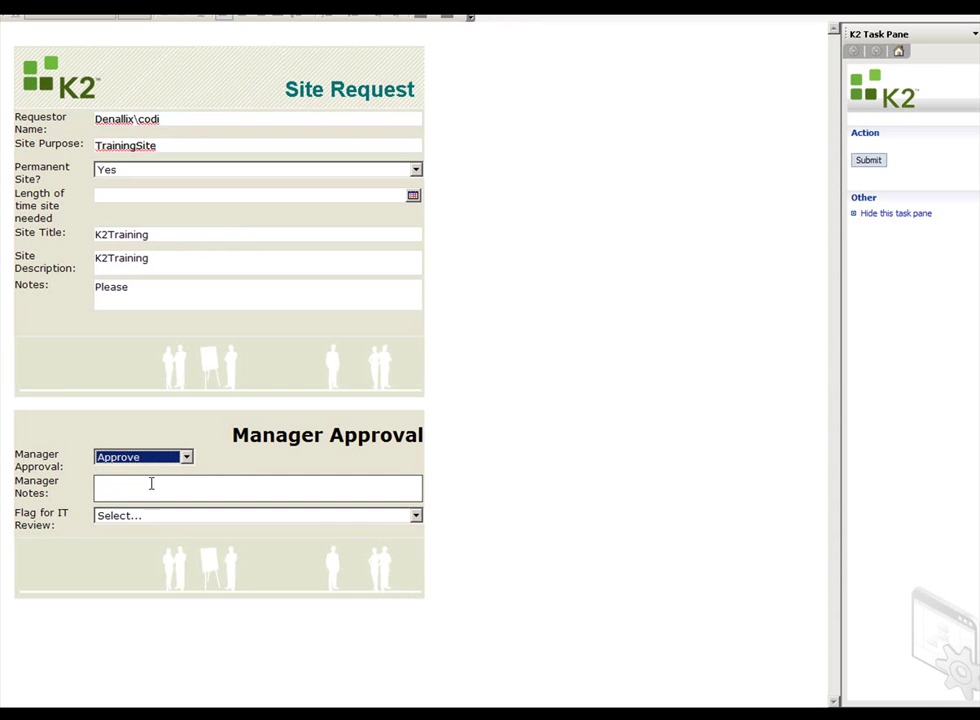
left_click(164, 517)
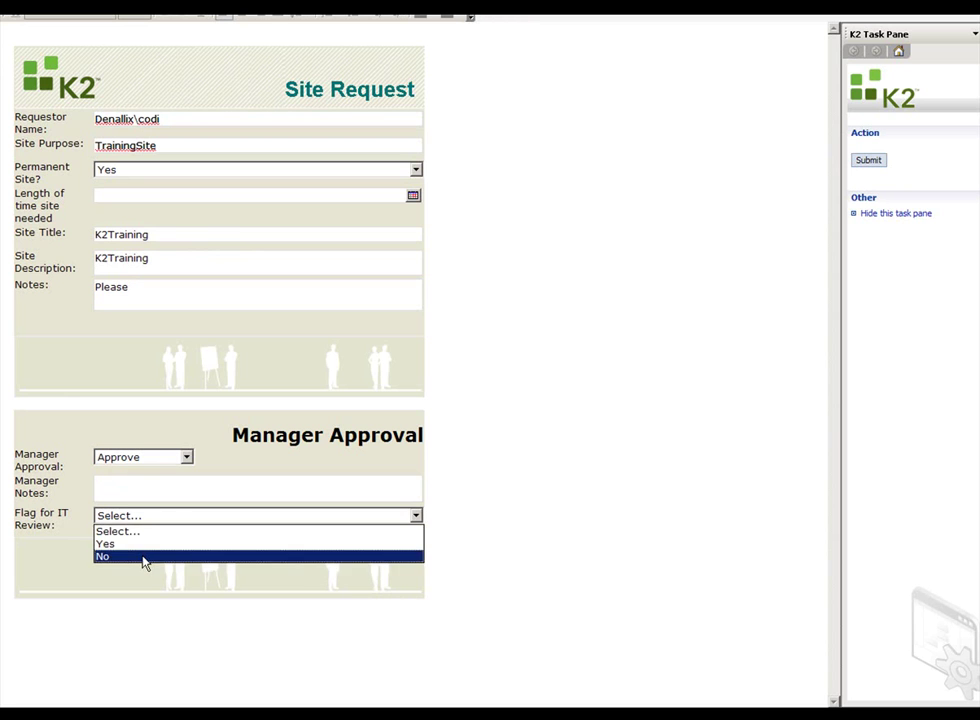
left_click(144, 557)
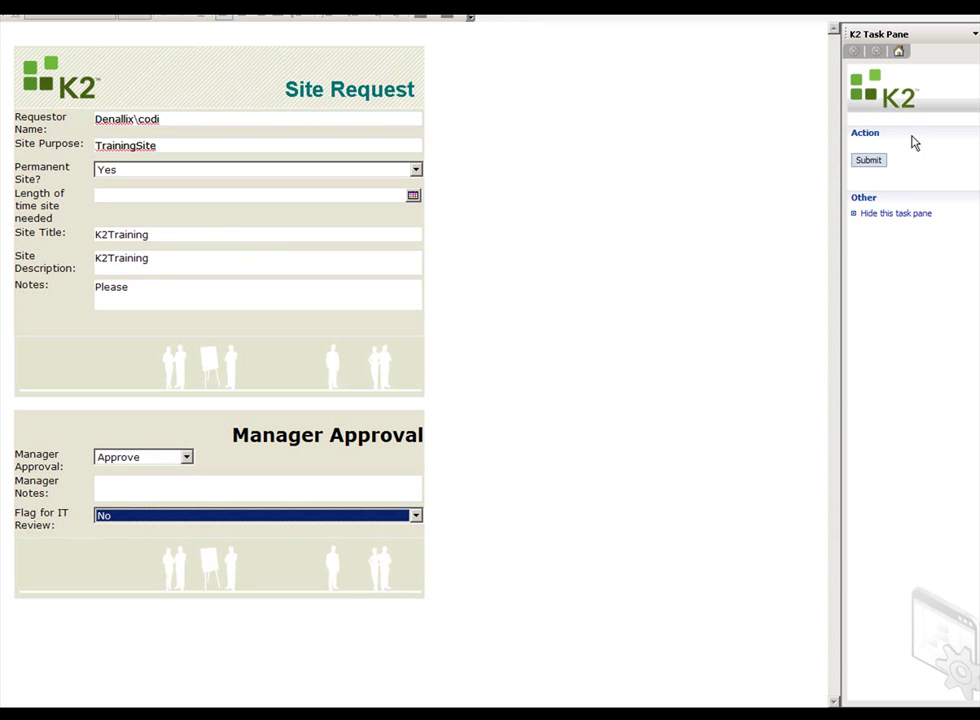
left_click(878, 166)
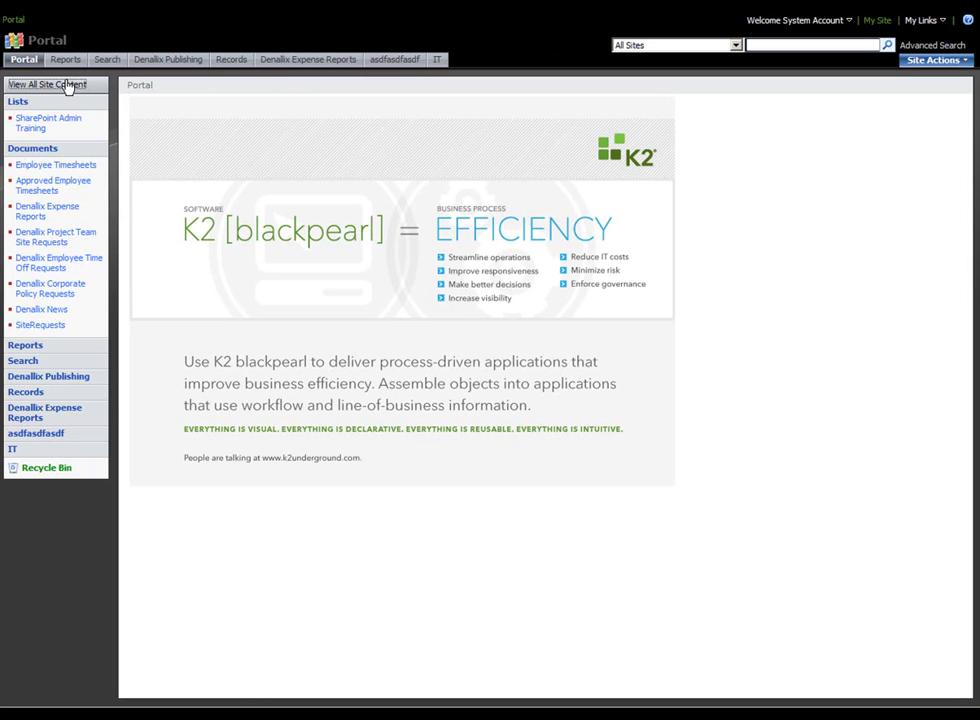
Step: View all site content in the portal and open the K2Training site under Sites and Workspaces
left_click(349, 283)
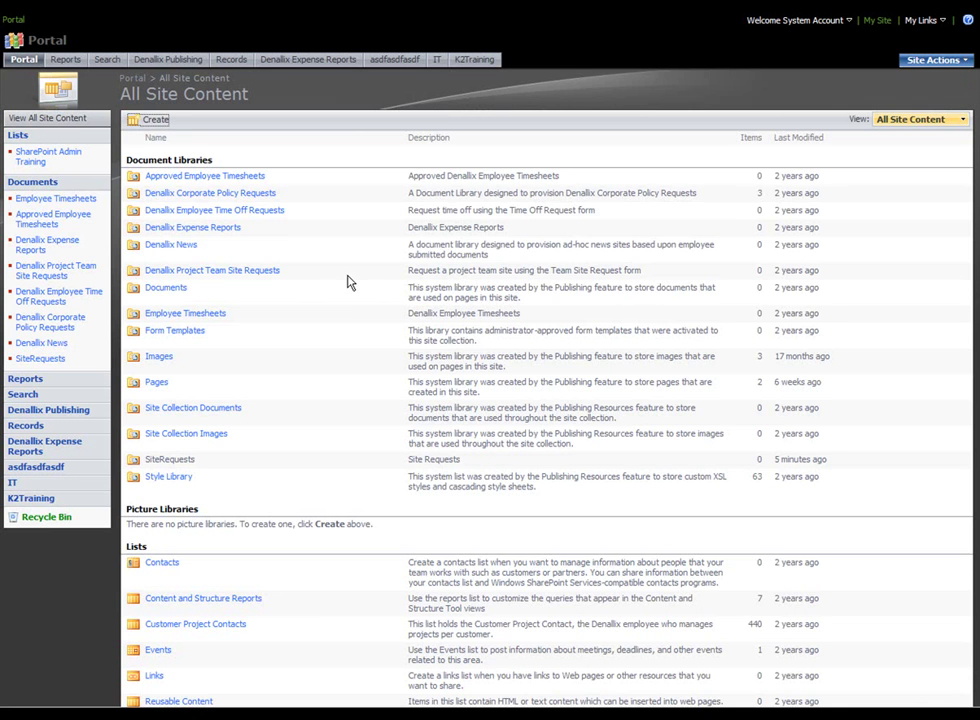
scroll(249, 401, "down", 5)
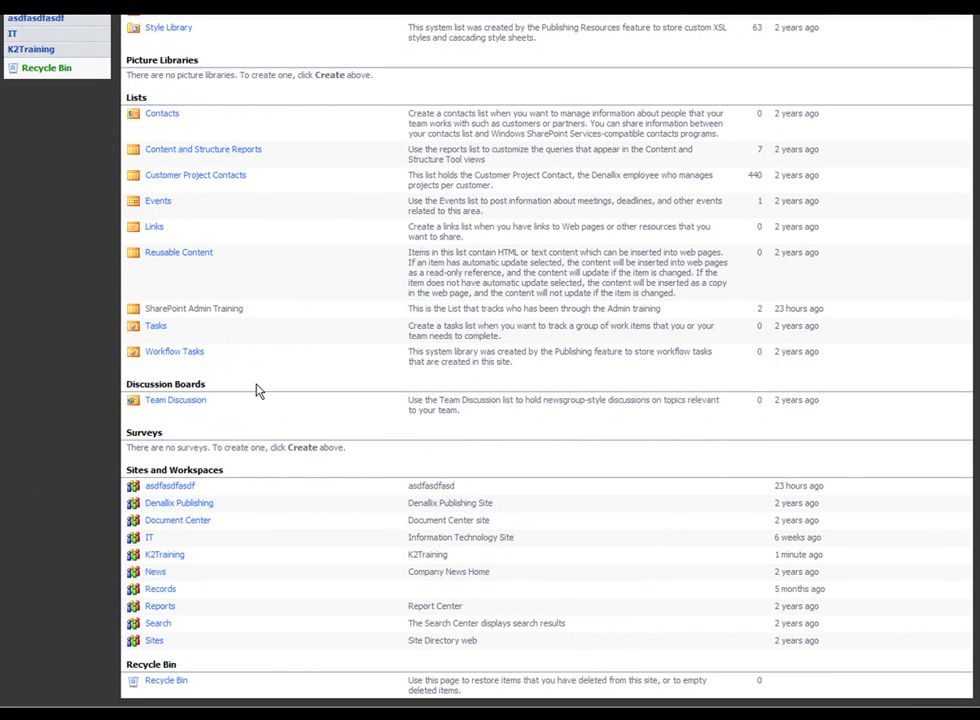
left_click(163, 556)
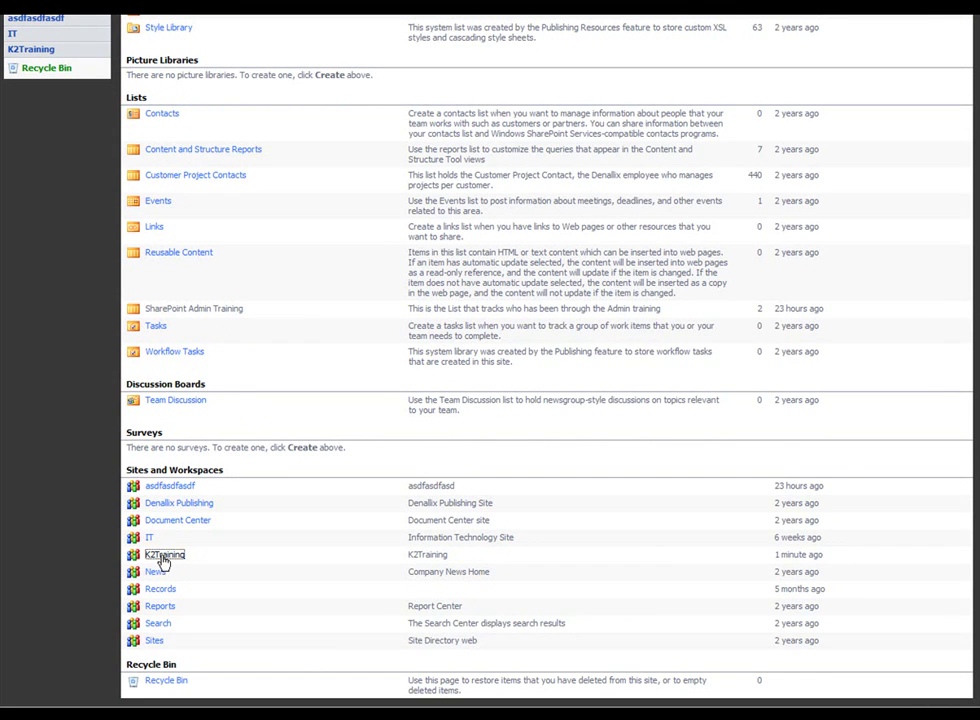